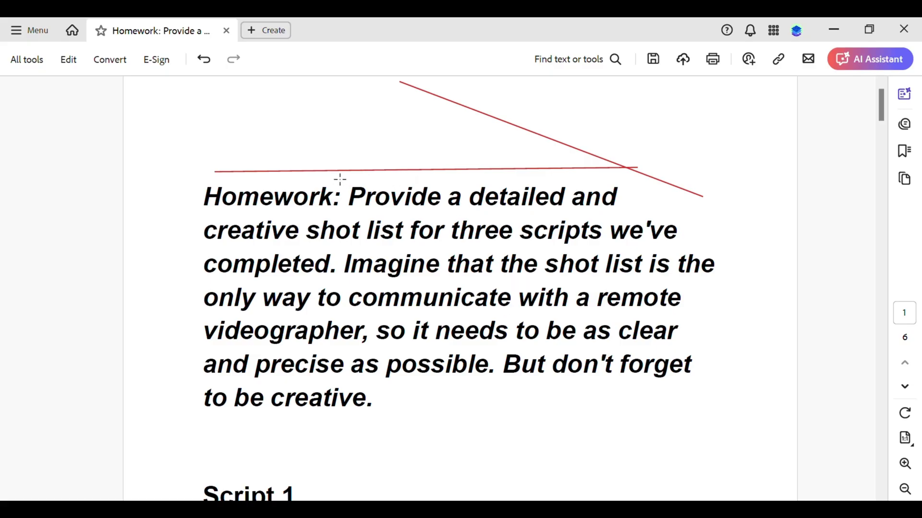
Exit the line tool and delete the horizontal red line above the homework title
{"action": "key", "text": "Escape"}
{"action": "left_click", "coordinate": [409, 172]}
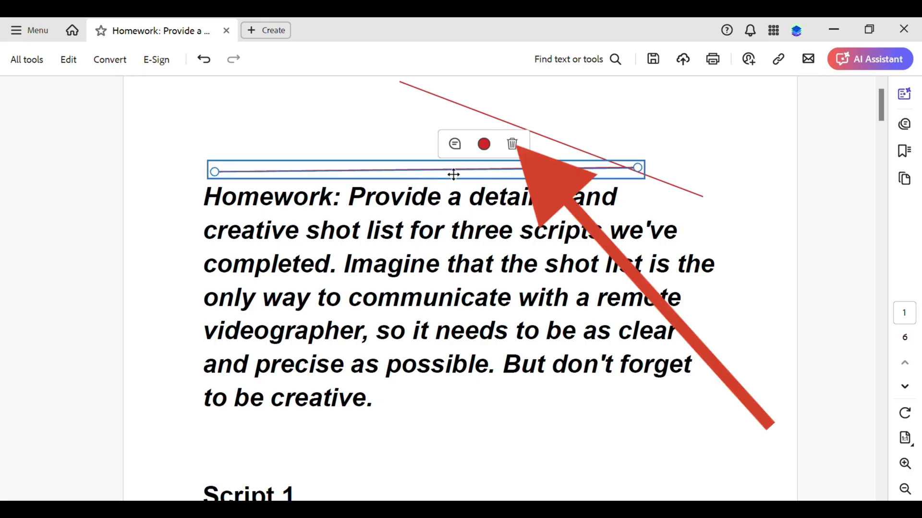
{"action": "left_click", "coordinate": [483, 143]}
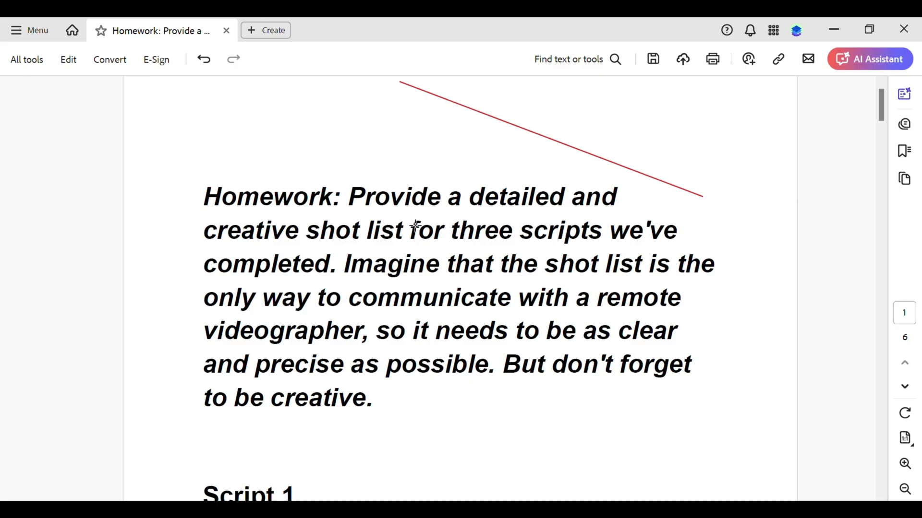
Open the All tools panel listing Edit a PDF beside the homework page
{"action": "left_click", "coordinate": [26, 61]}
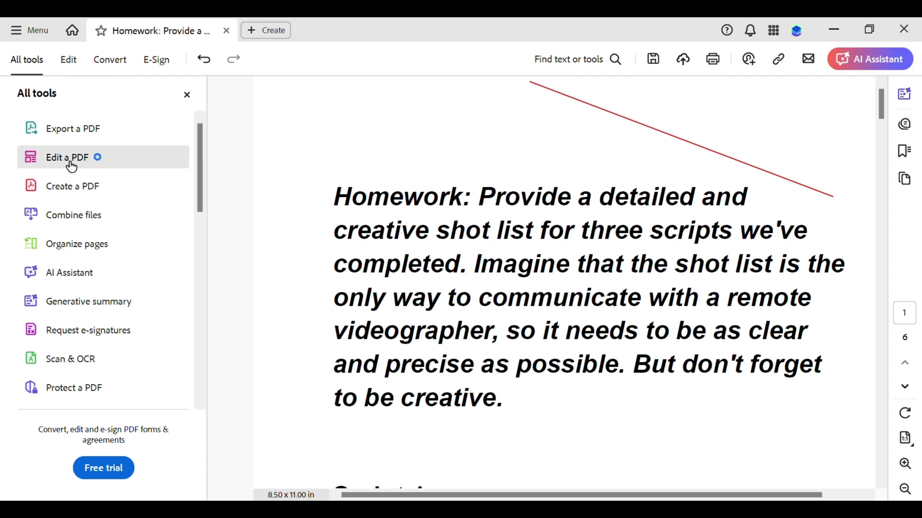